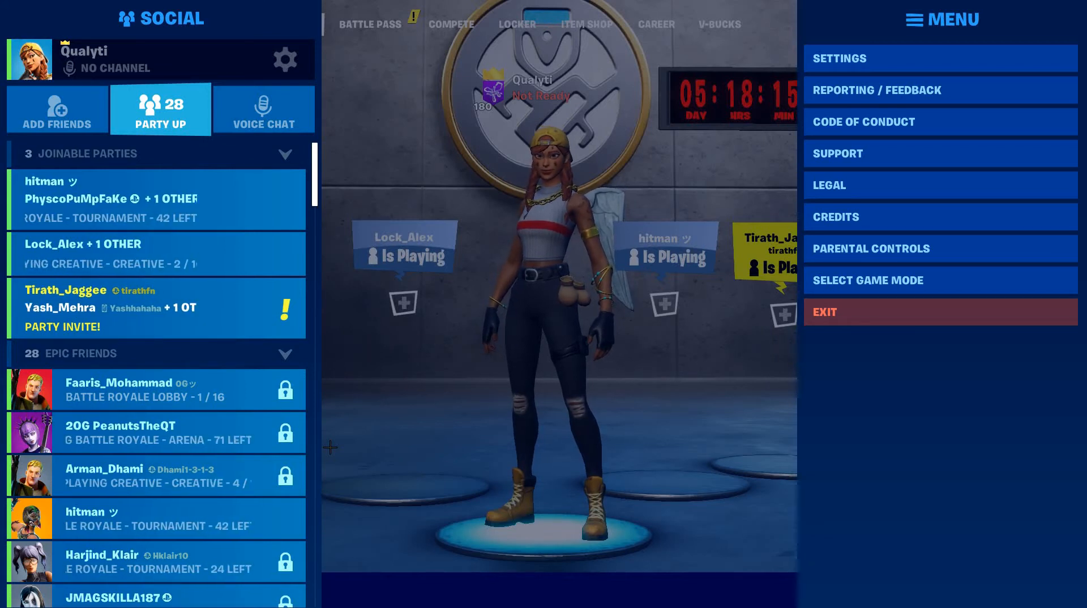
Open the Xbox Game Bar overlay and hide the Xbox Social, Performance, Capture and Audio widgets.
key("super+g")
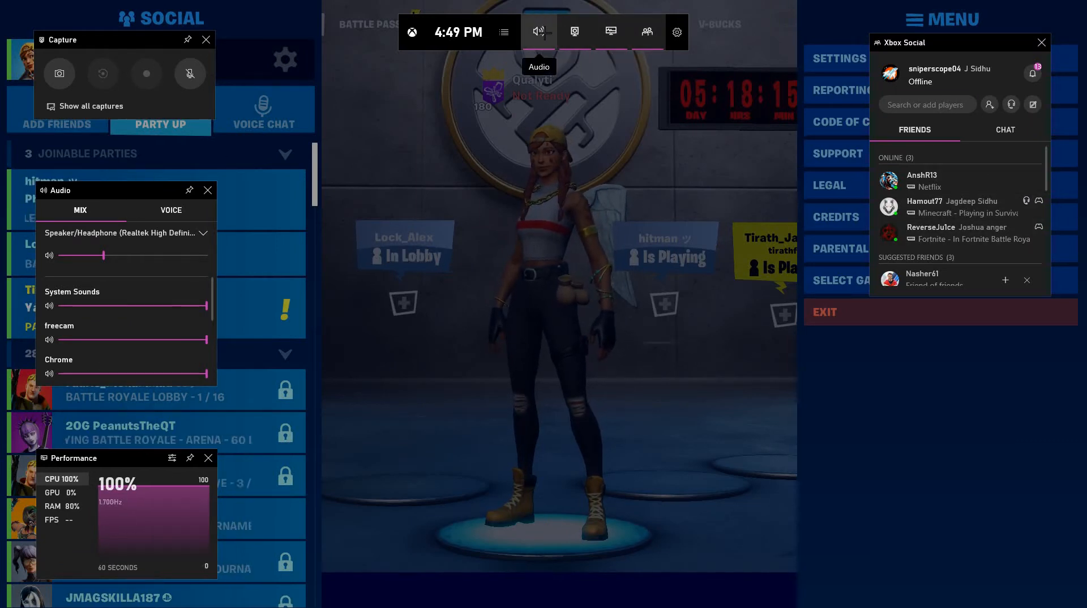
left_click(647, 32)
left_click(611, 32)
left_click(575, 32)
left_click(538, 32)
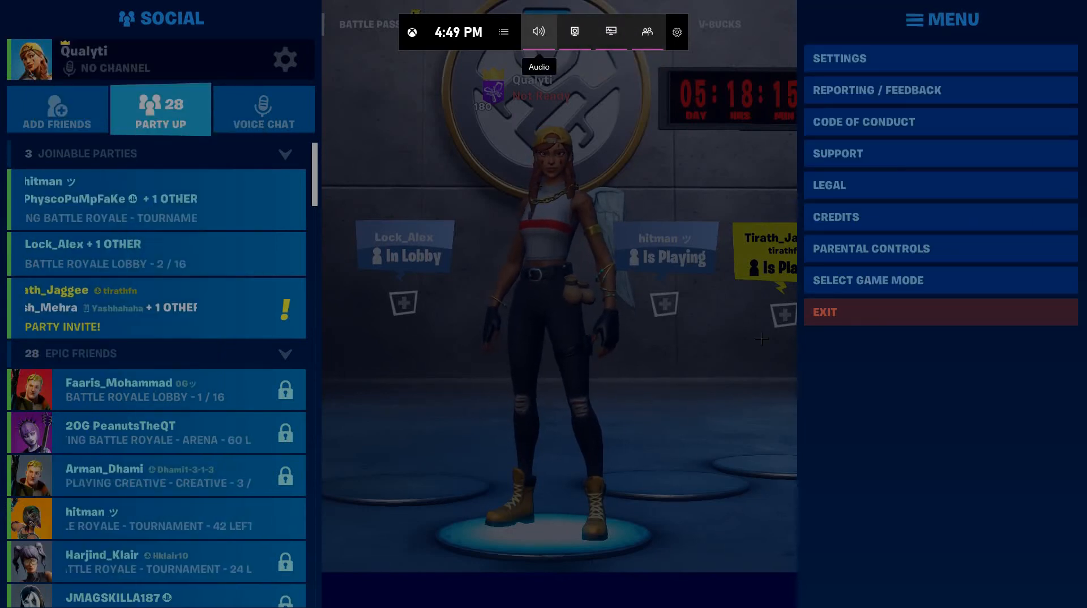
Show the Audio, Capture, Performance and Xbox Social widgets again.
left_click(538, 32)
left_click(575, 32)
left_click(610, 33)
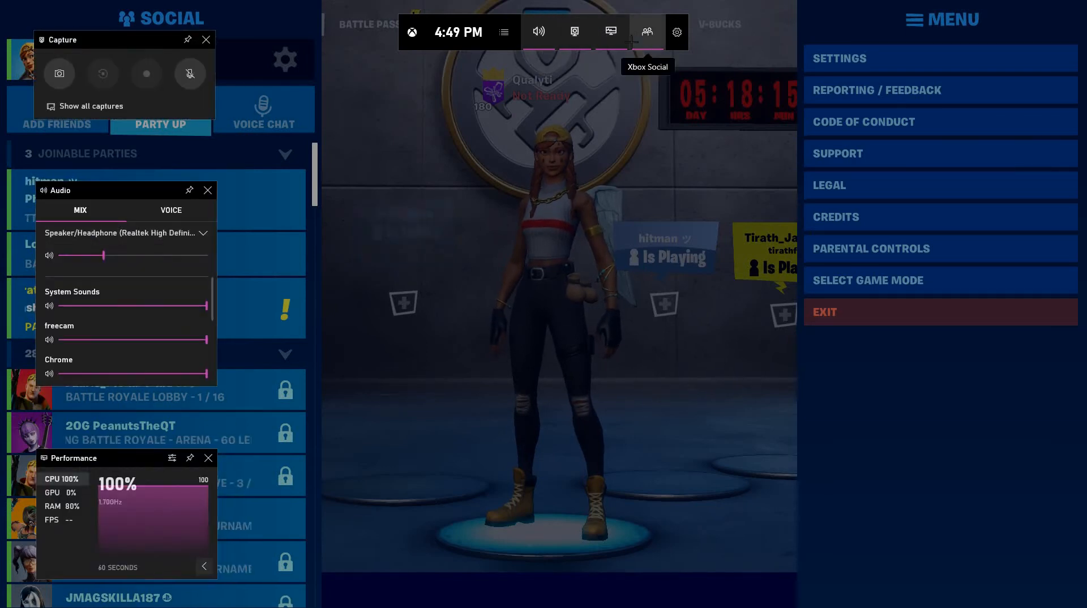
left_click(647, 32)
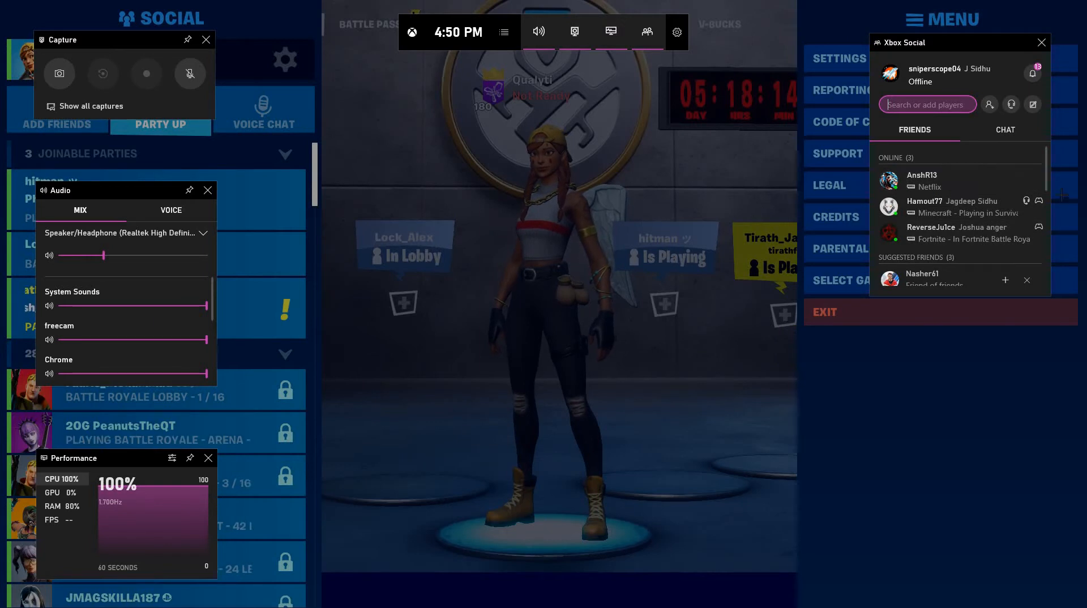
Try to take a screenshot with the Capture widget, and leave the overlay to return to the game lobby.
left_click(59, 73)
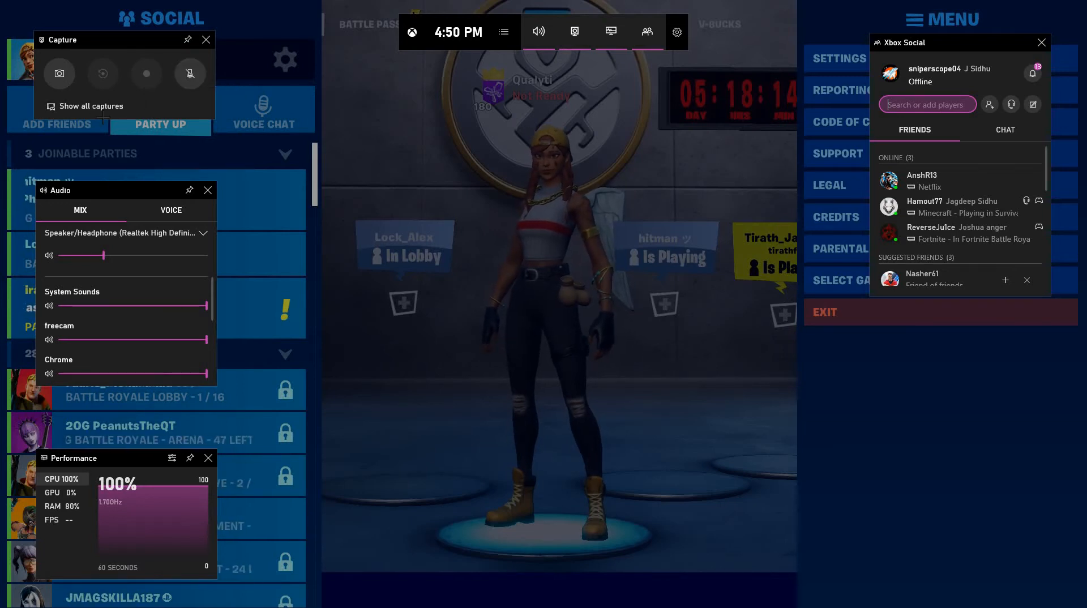
key("super")
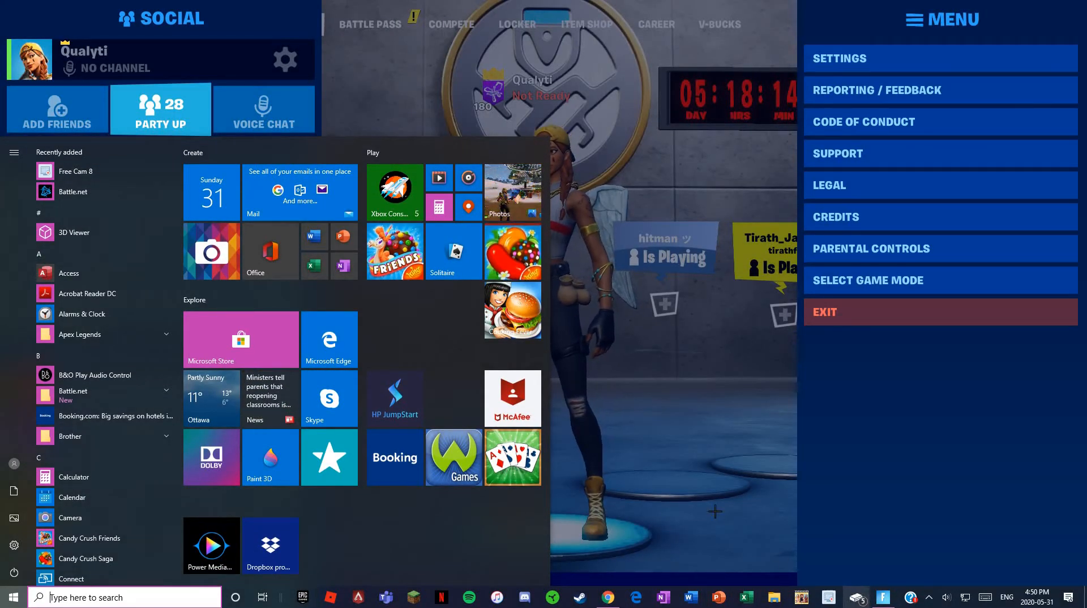
left_click(675, 463)
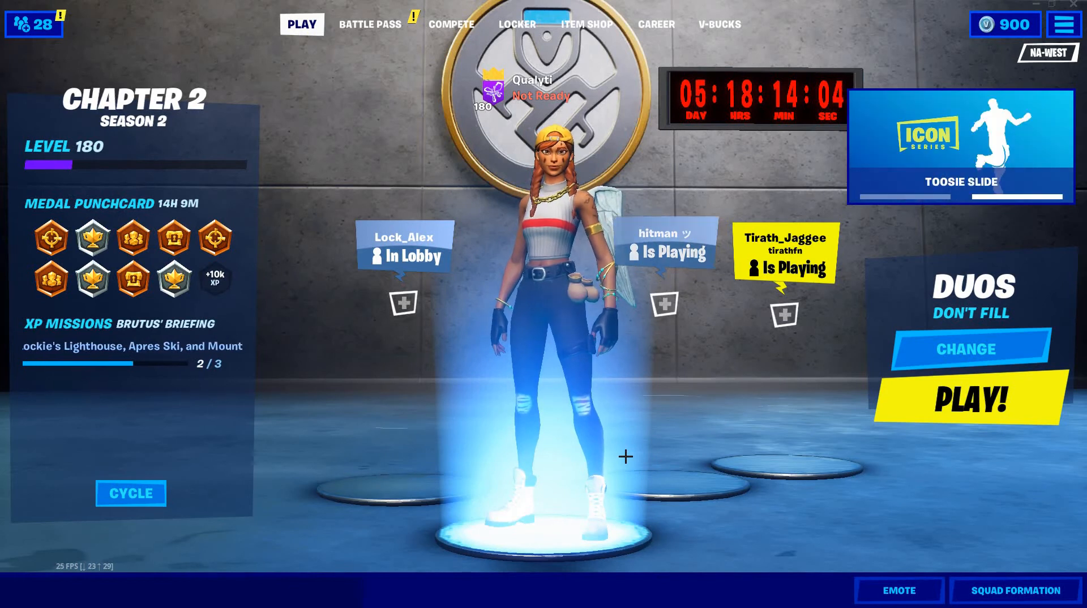
Reopen the Game Bar overlay and lower Fortnite's volume to zero in the audio mix.
key("super+g")
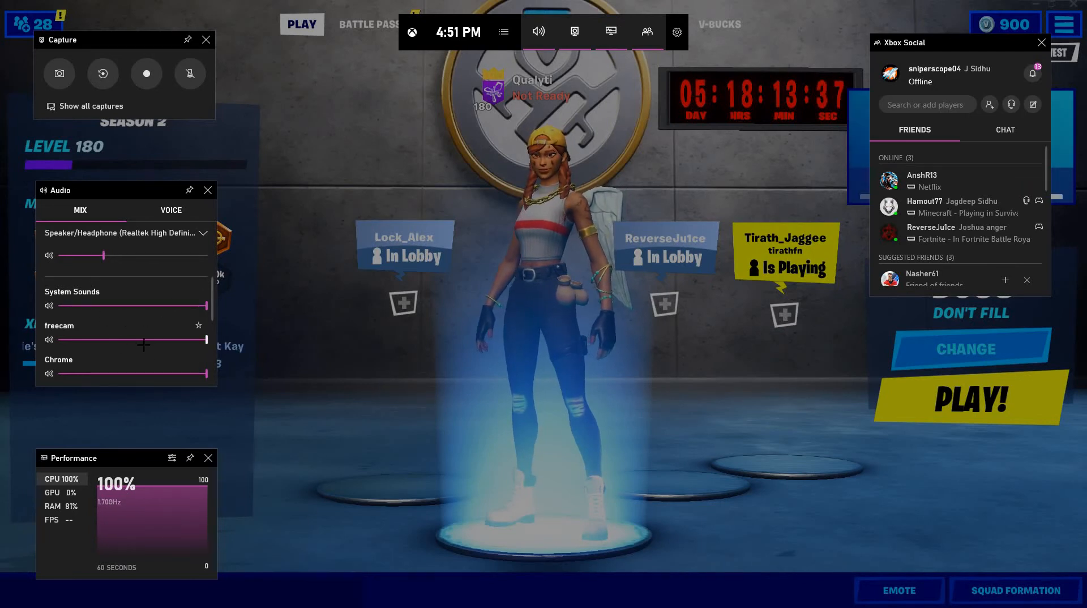
scroll(136, 356, "down", 1)
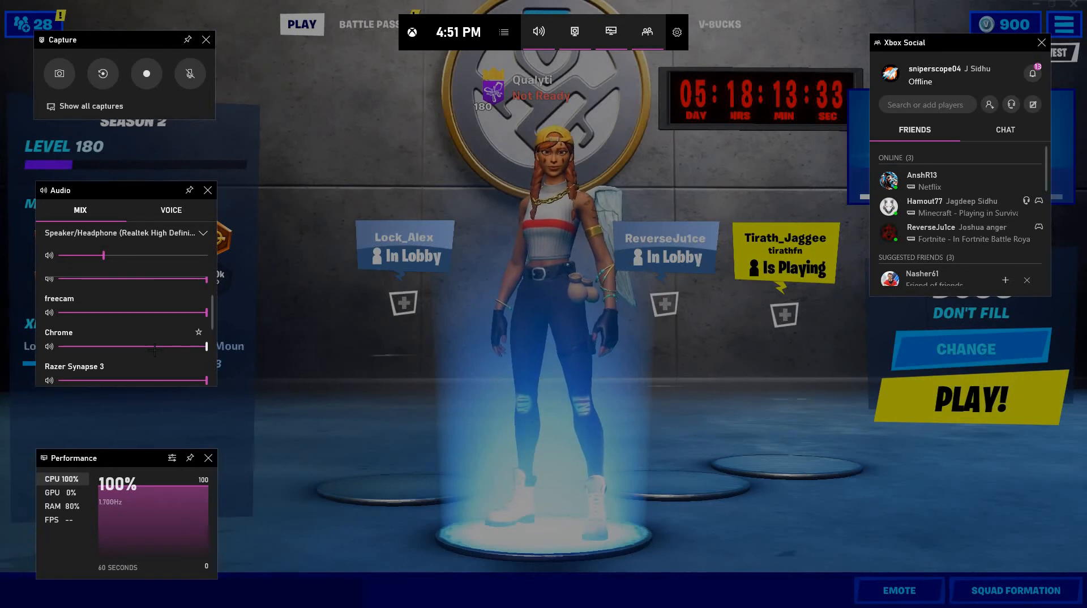
scroll(113, 339, "down", 1)
scroll(108, 332, "down", 1)
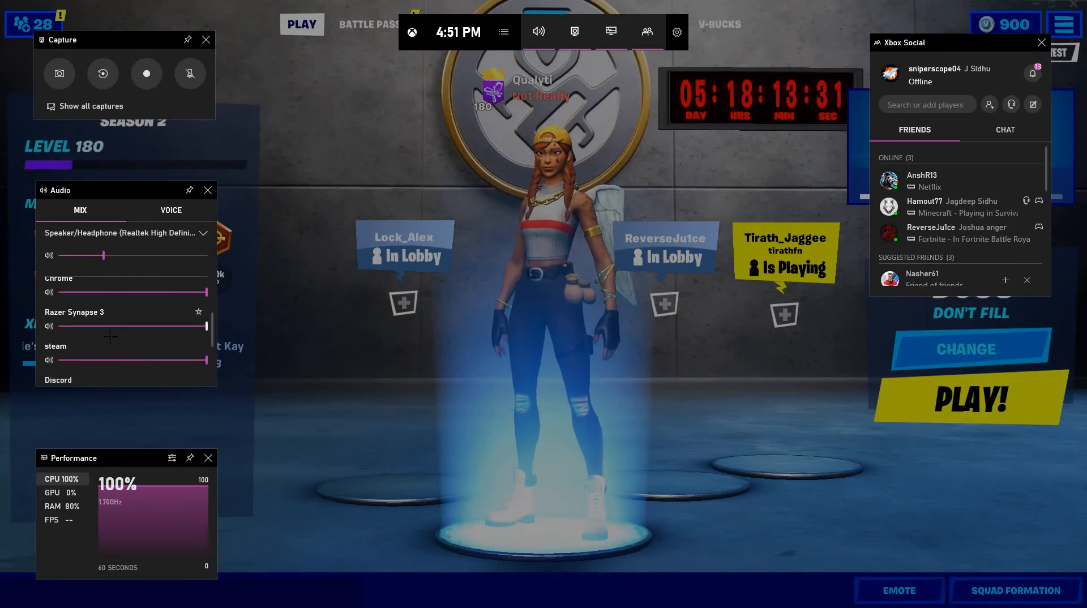
scroll(113, 342, "down", 1)
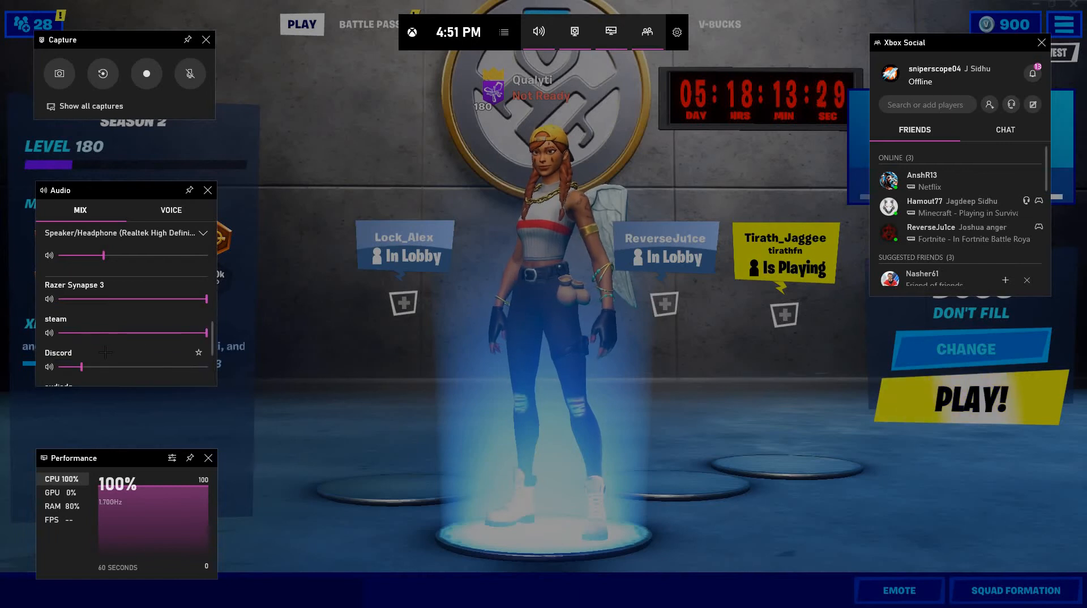
scroll(111, 346, "down", 1)
scroll(113, 342, "down", 3)
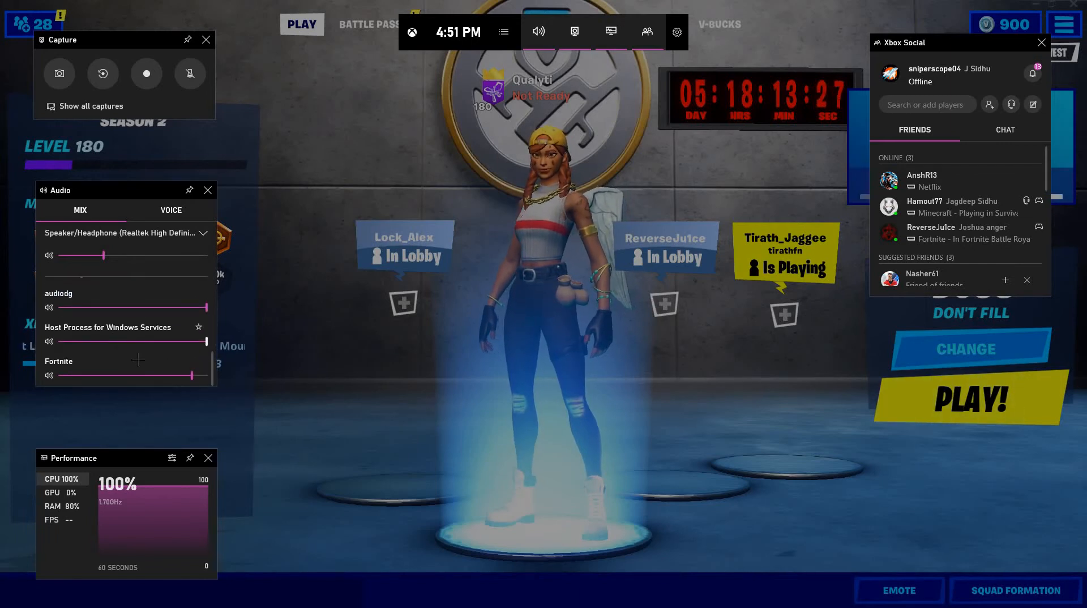
left_click(191, 375)
left_click_drag(191, 376, 65, 379)
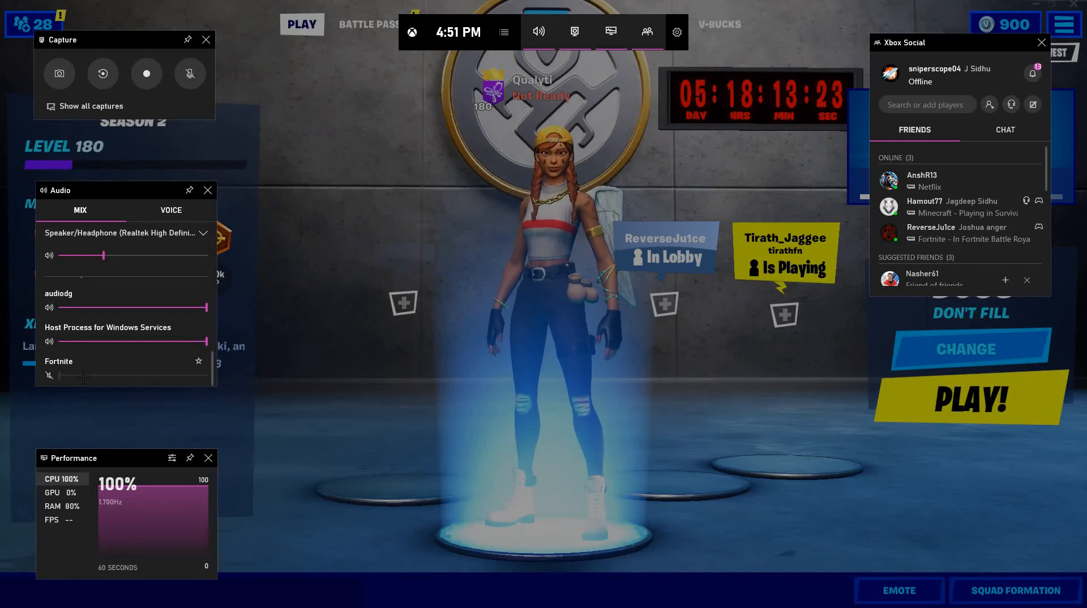
Unmute Fortnite in the audio mix and raise its volume to about 85 percent.
left_click(50, 376)
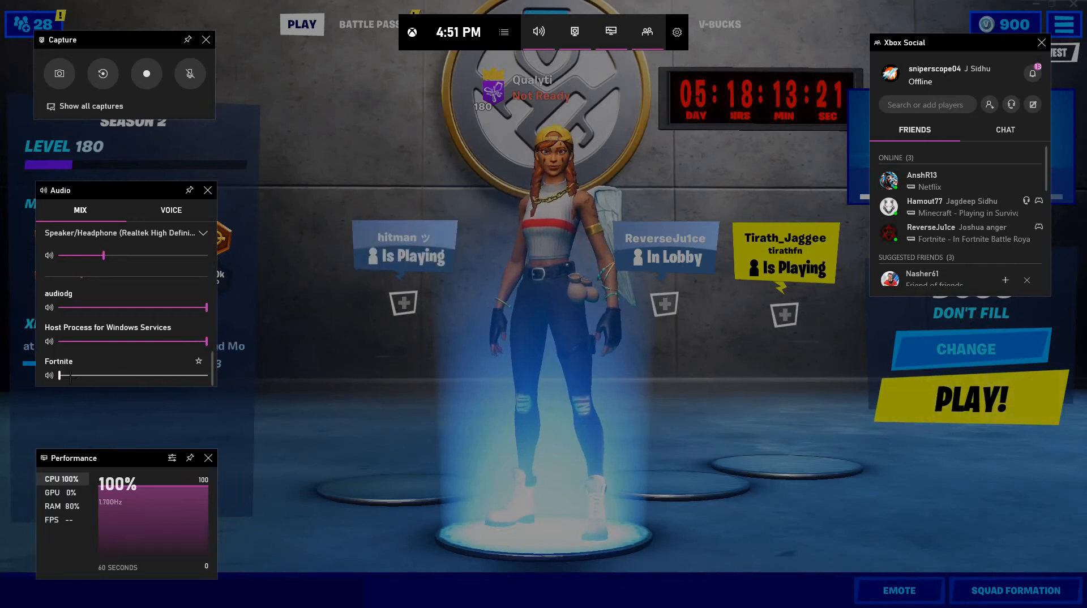
left_click_drag(67, 376, 185, 378)
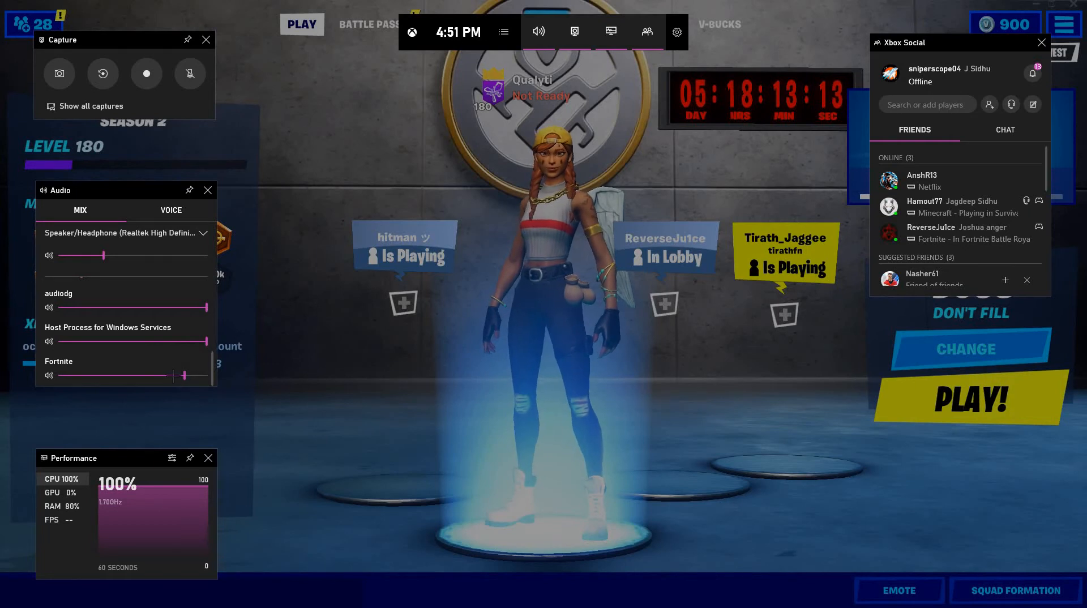
scroll(81, 355, "up", 2)
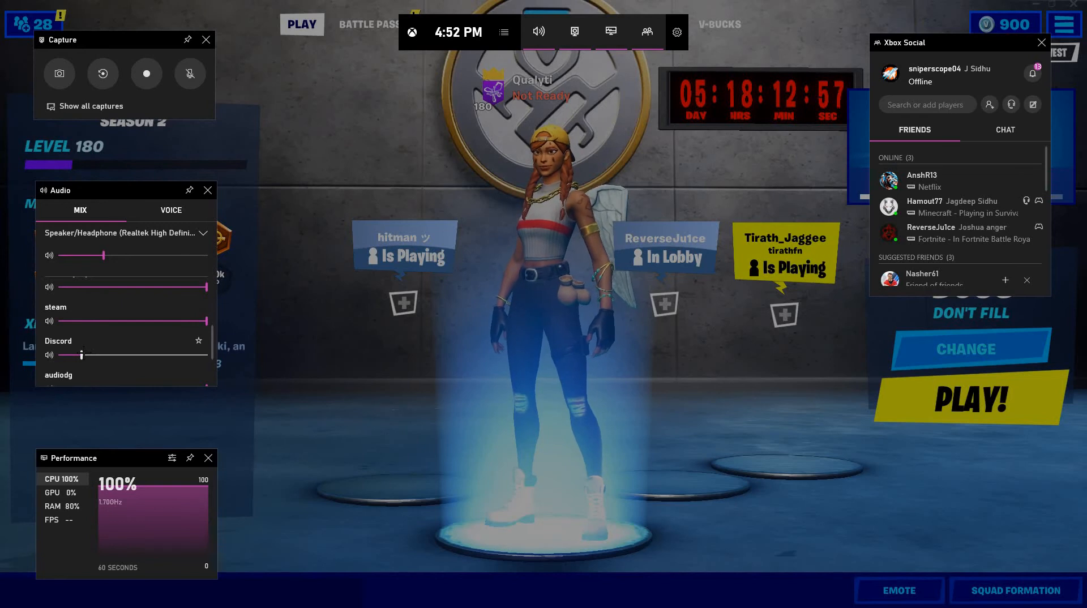
scroll(82, 354, "up", 5)
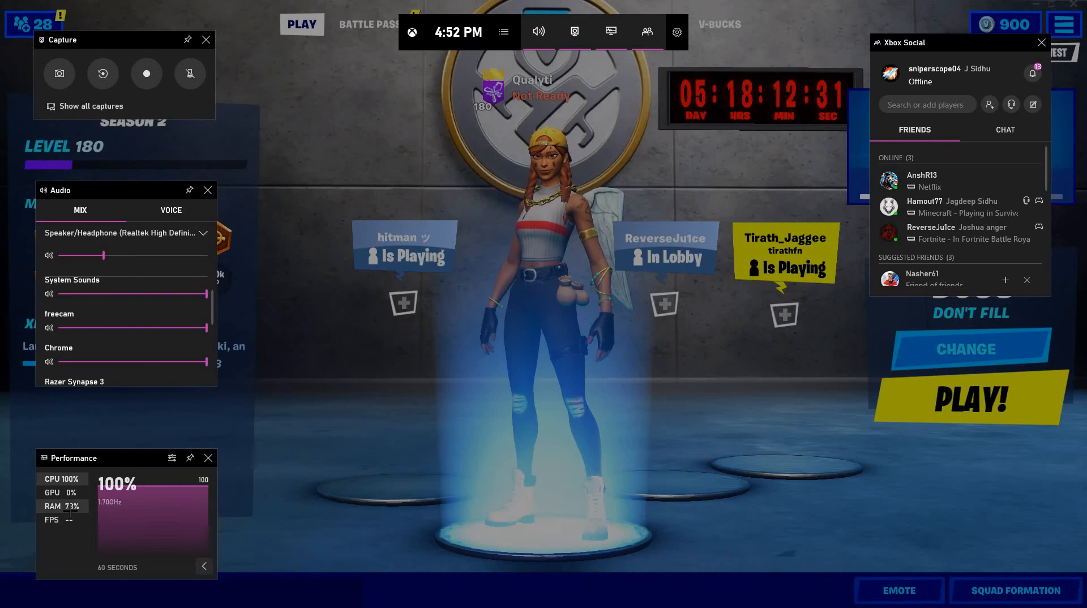
Close the Game Bar overlay and reopen it over the game lobby.
key("super")
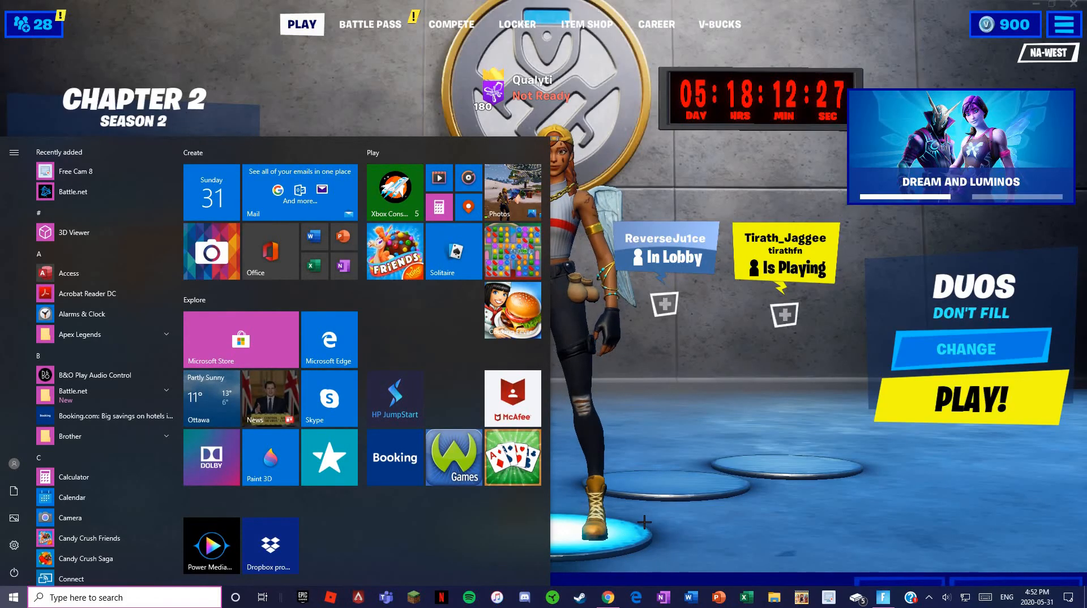
key("super")
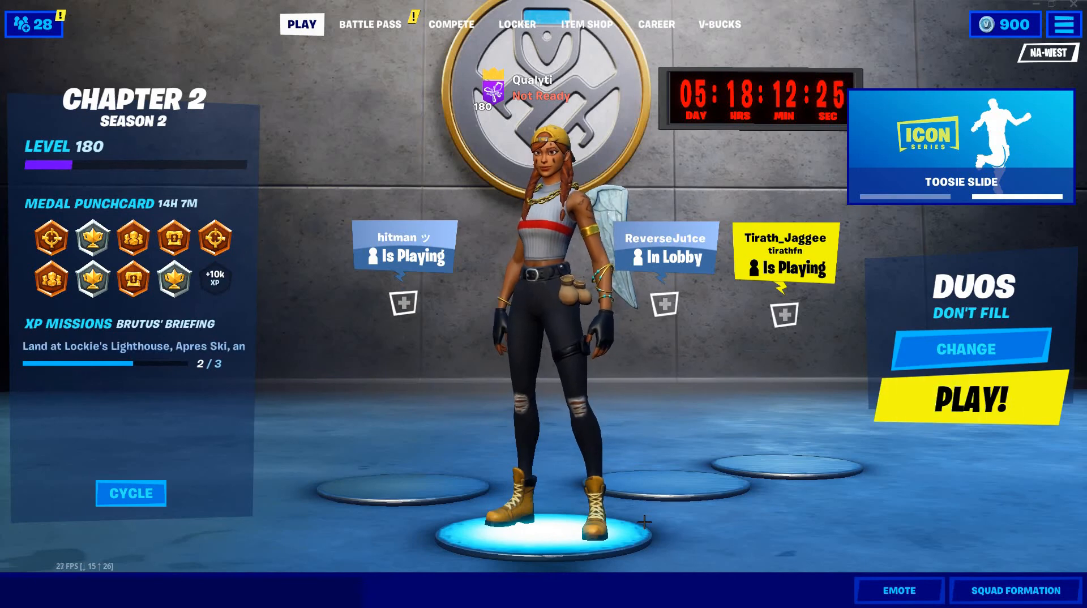
key("super+g")
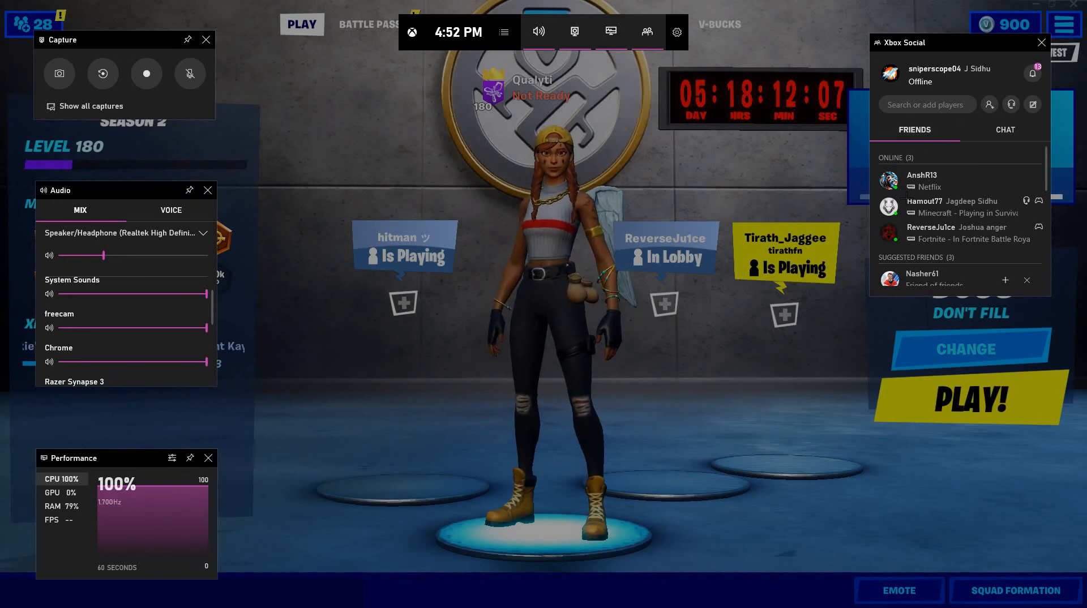
Examine the chat conversations in the Xbox Social widget and return to its friends list.
scroll(918, 204, "down", 1)
scroll(917, 207, "up", 1)
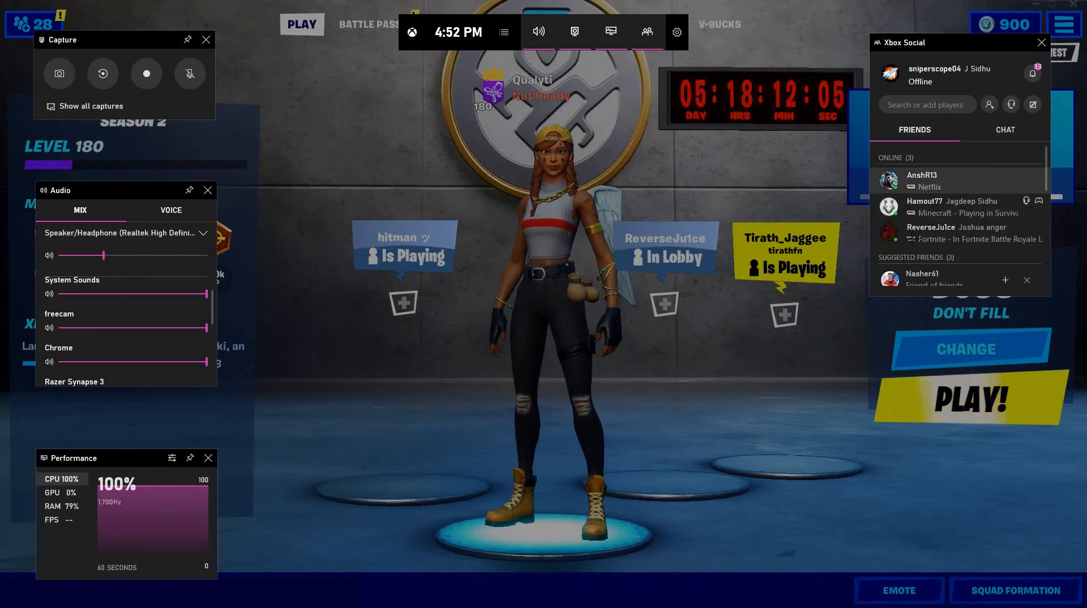
left_click(1005, 130)
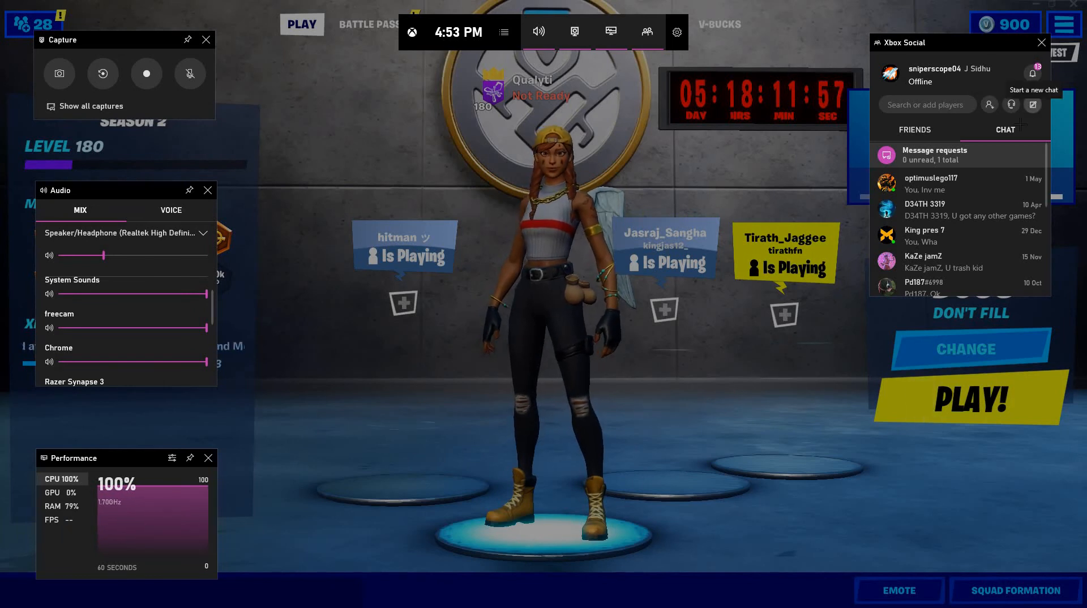
scroll(961, 207, "down", 3)
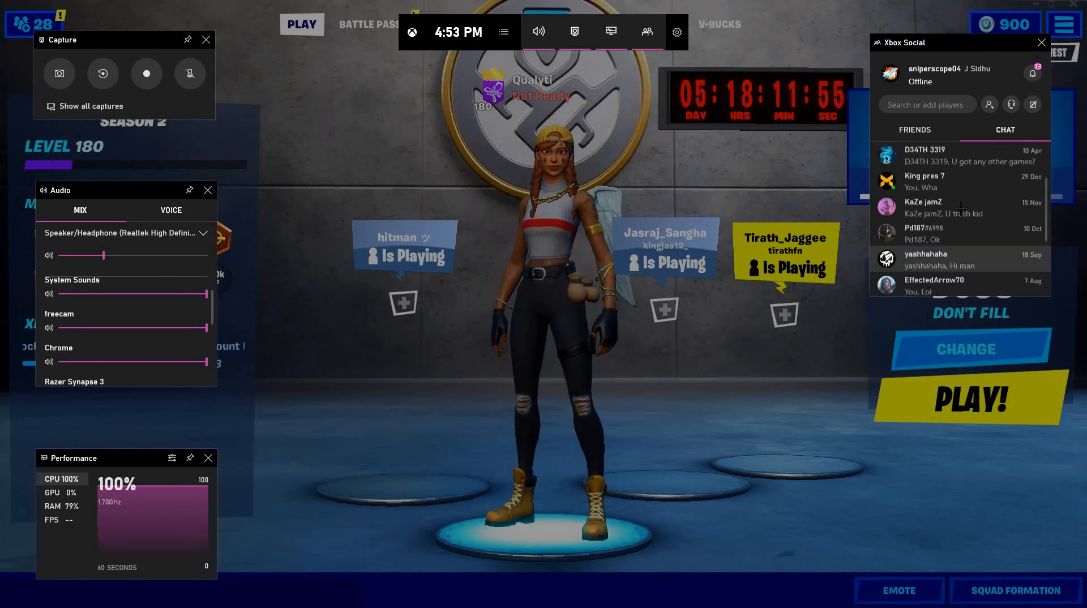
scroll(961, 207, "up", 3)
left_click(912, 131)
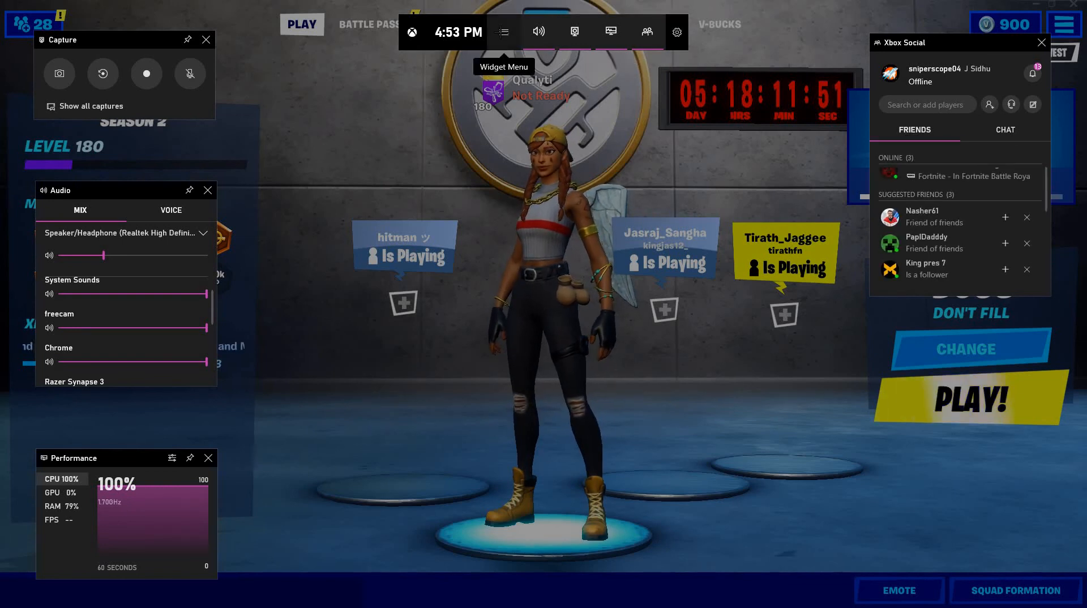
Review the list of widgets that can be added to the Game Bar.
left_click(502, 32)
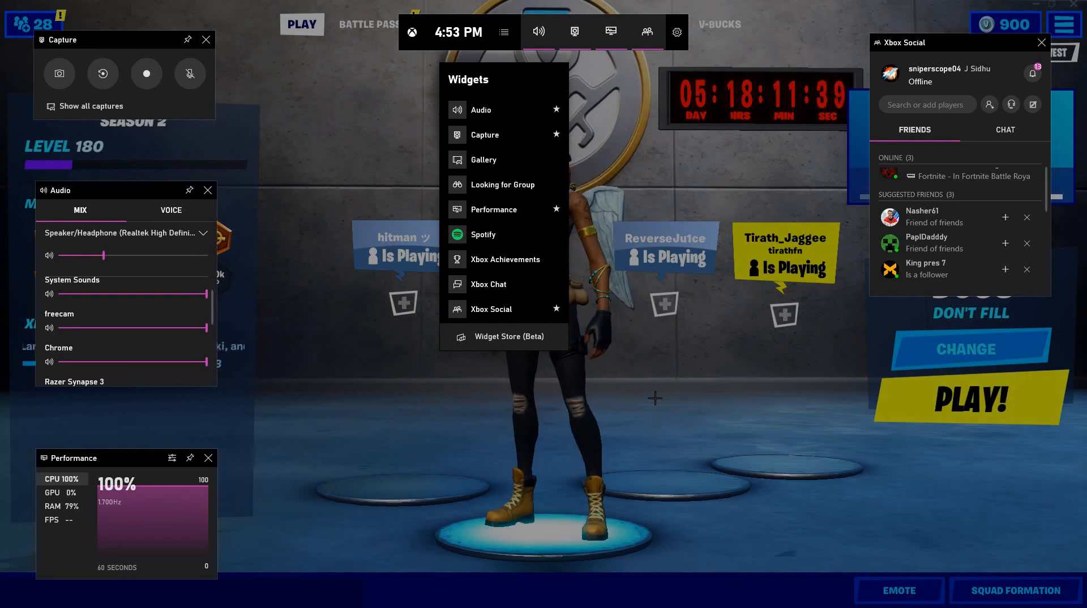
left_click(503, 32)
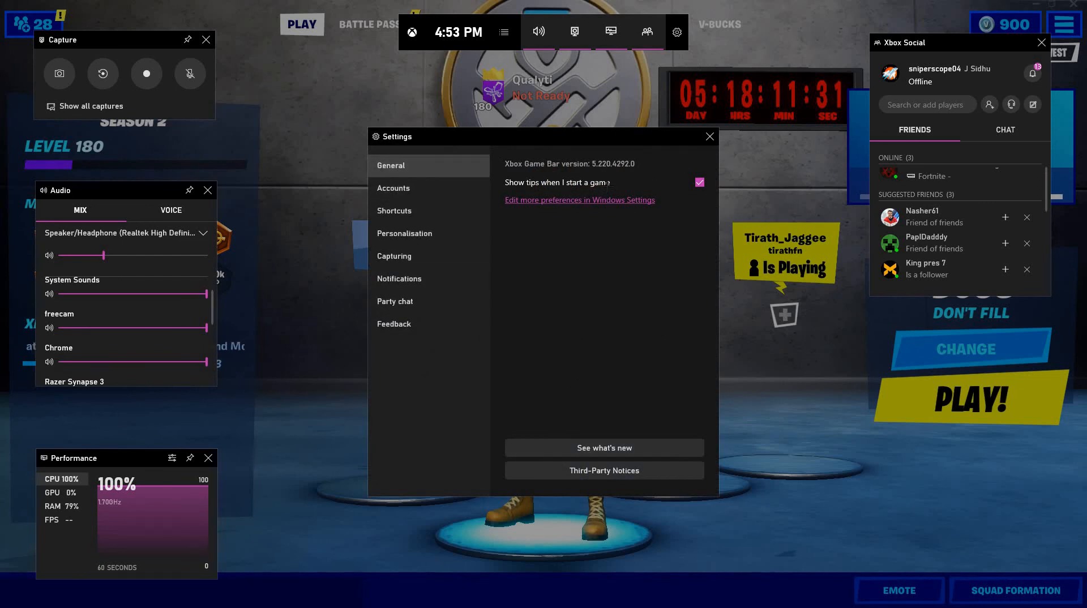
Look through the Game Bar settings for accounts, shortcuts, personalisation, capturing, notifications, party chat and feedback, and close them.
left_click(444, 191)
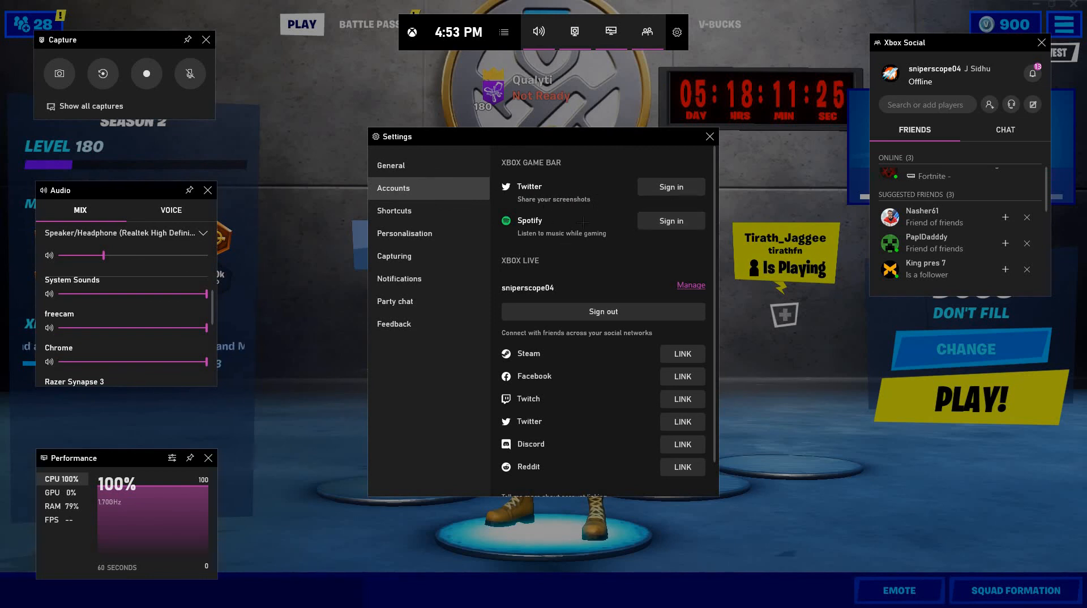
scroll(585, 315, "down", 1)
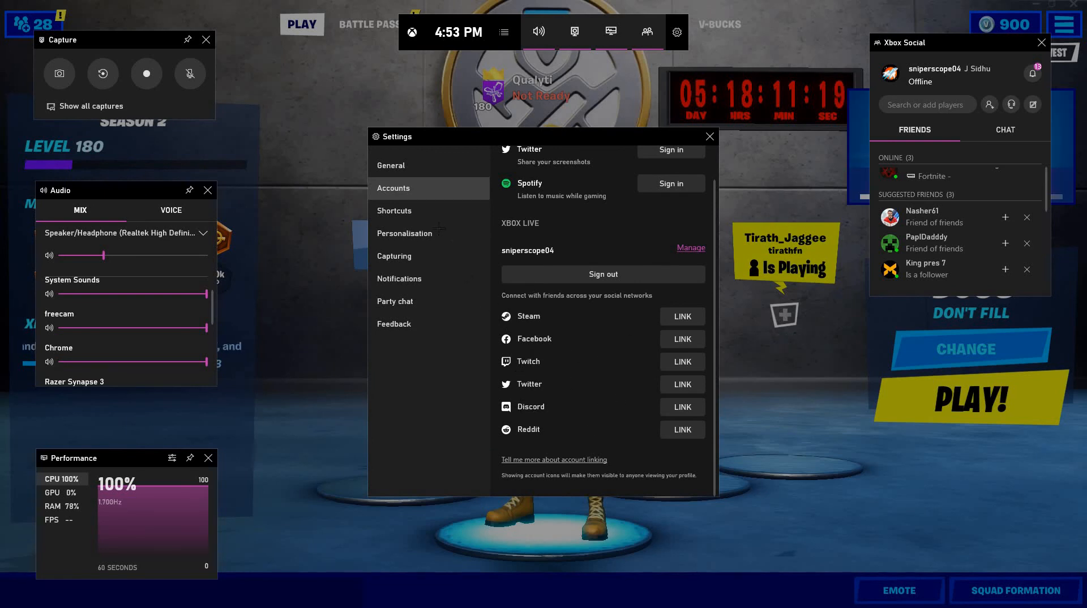
left_click(396, 211)
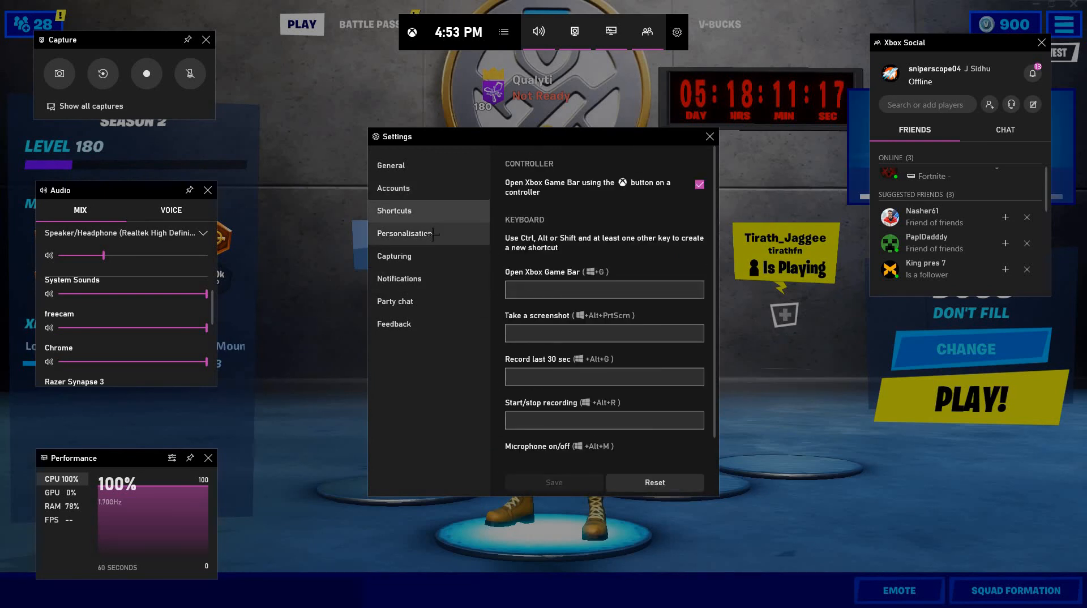
left_click(433, 233)
left_click(433, 256)
left_click(434, 279)
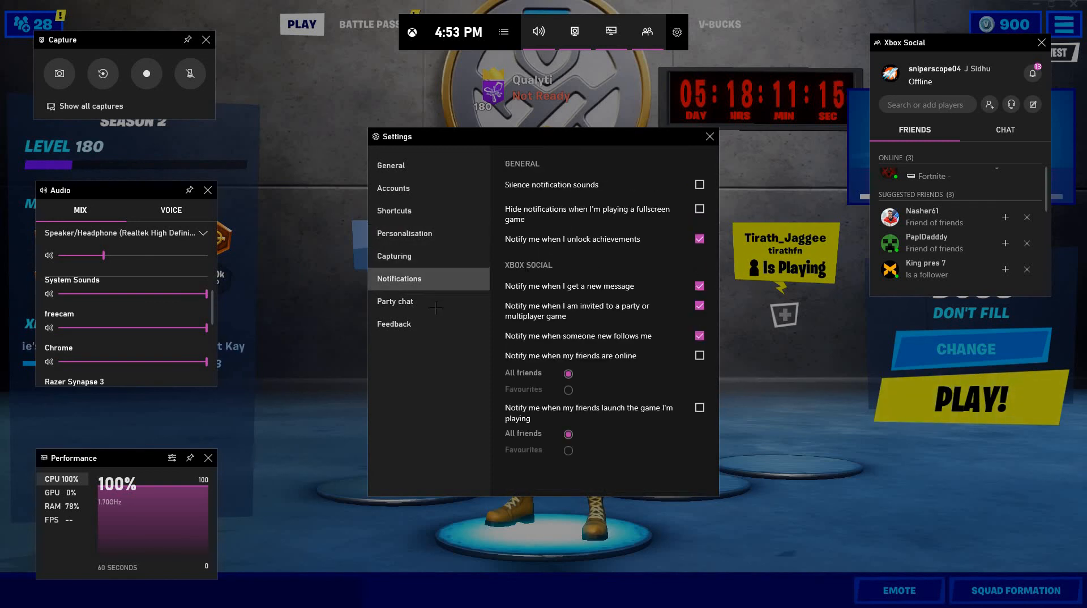
left_click(436, 306)
left_click(430, 324)
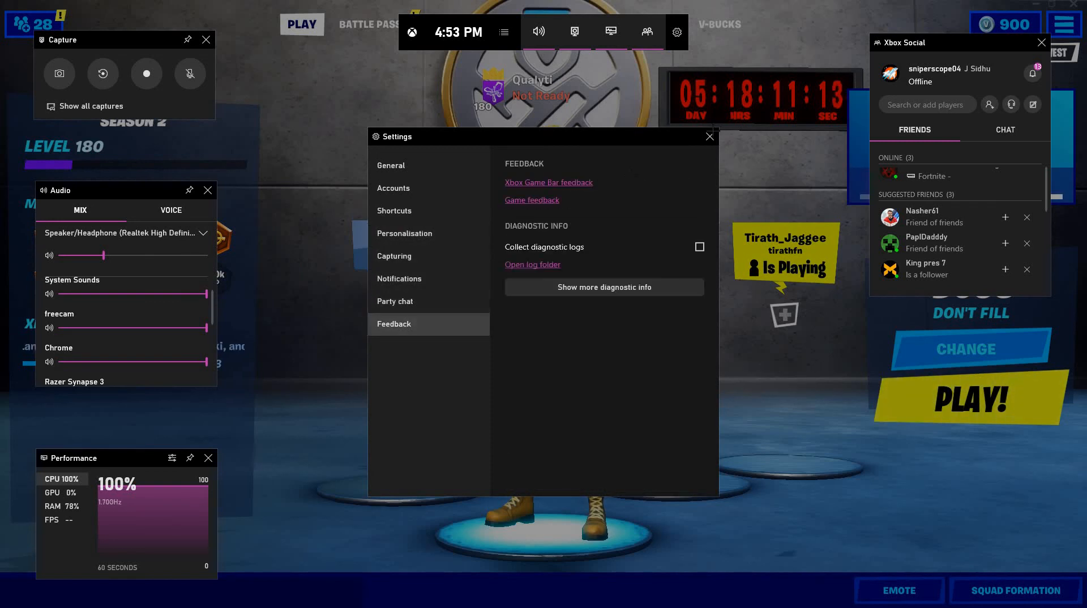
left_click(709, 137)
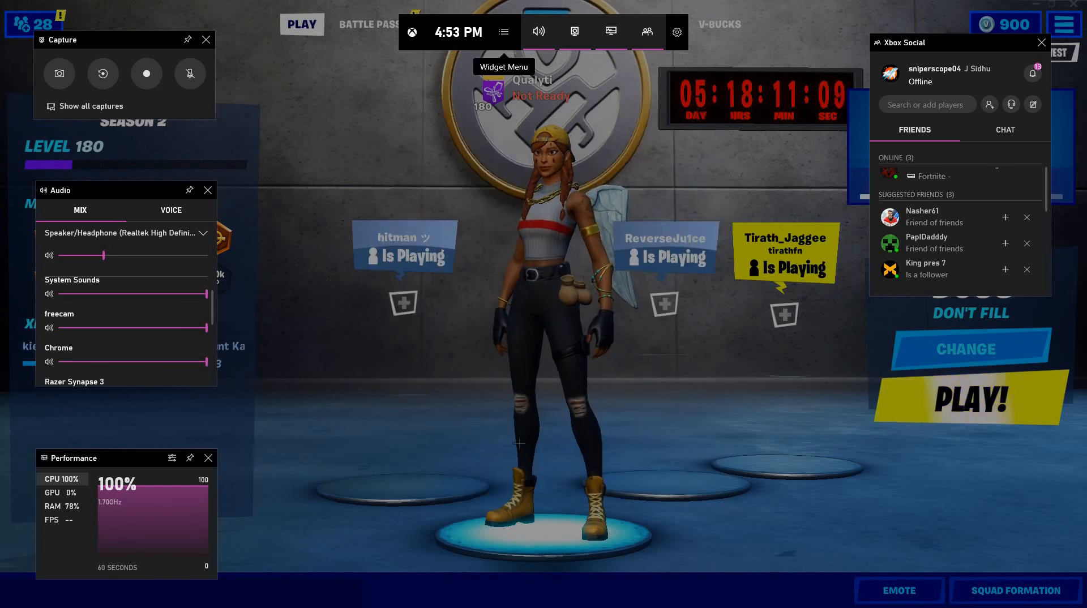
Rearrange the Audio, Capture and Performance widgets into one column, with Capture above Audio and Performance below.
left_click_drag(118, 191, 575, 201)
left_click_drag(149, 47, 257, 187)
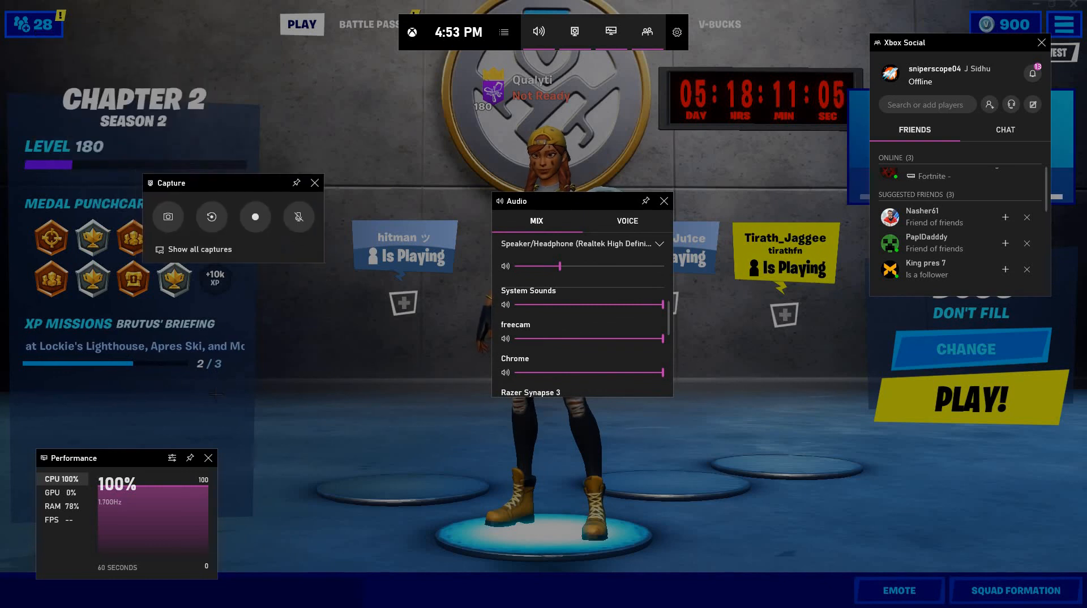
mouse_move(154, 461)
left_mouse_down()
mouse_move(136, 445)
mouse_move(150, 455)
left_mouse_up()
left_click_drag(226, 183, 97, 35)
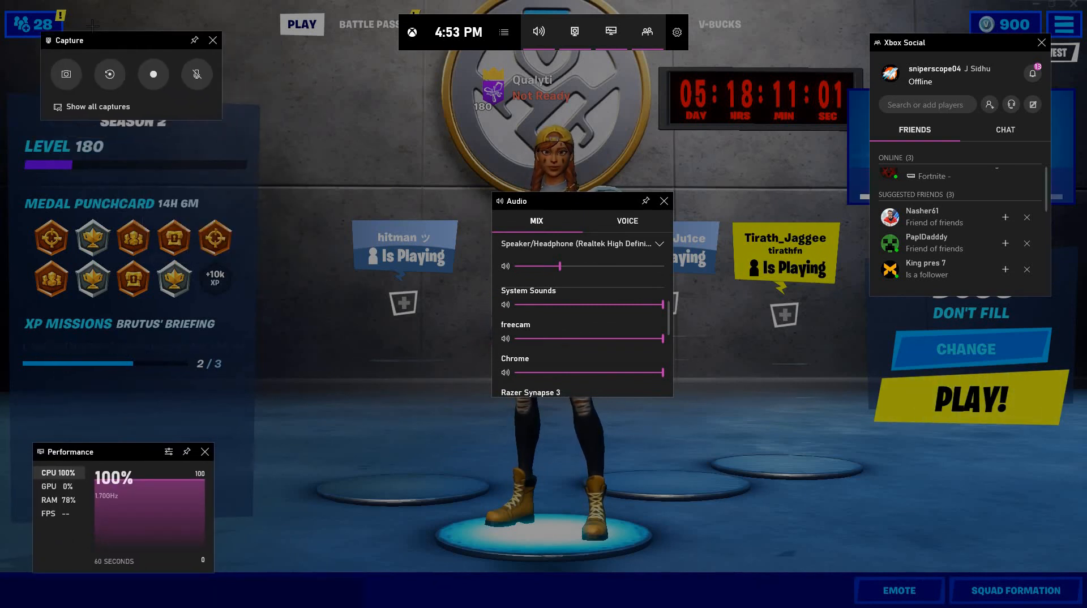
left_click_drag(551, 201, 97, 175)
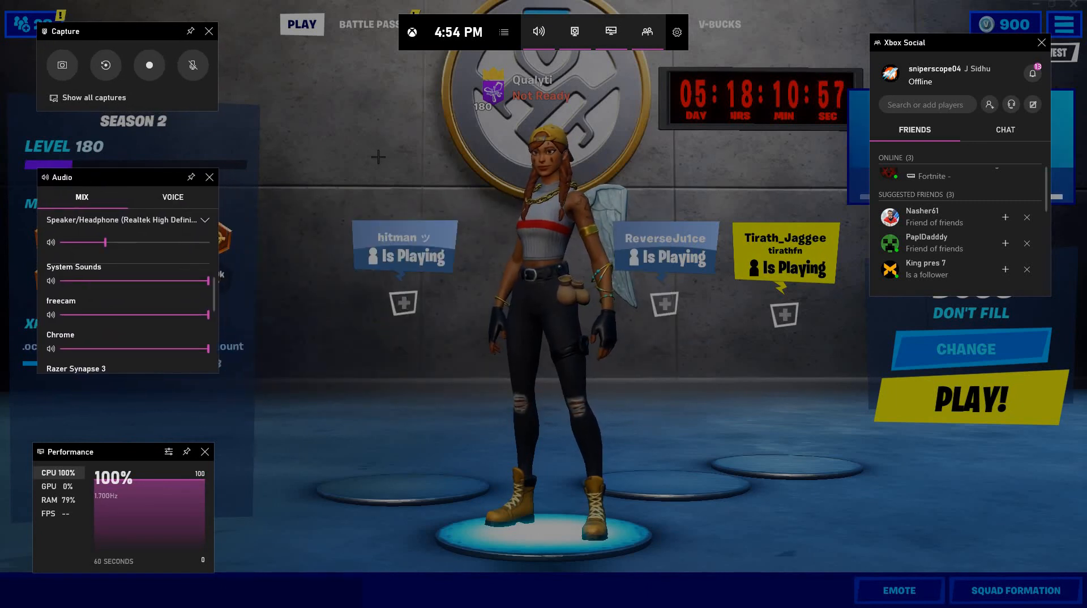